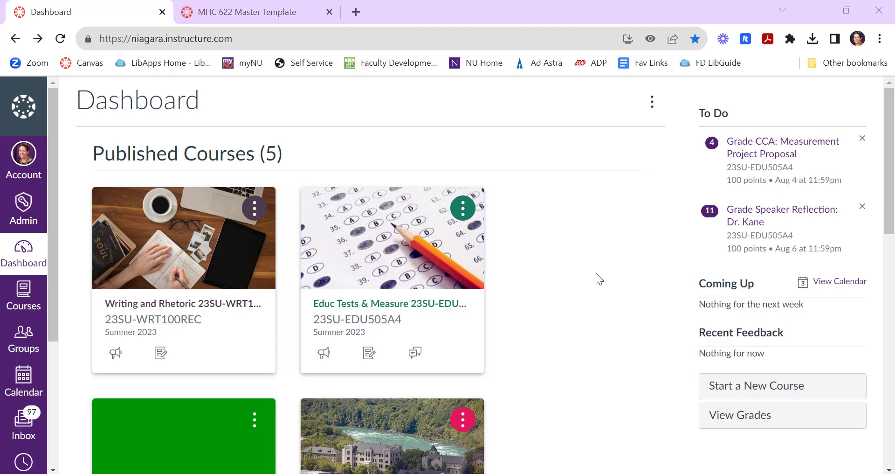
- Open the unpublished Rossi Template Sandbox course from the Dashboard's Unpublished Courses list
scroll(596, 272, "down", 3)
scroll(595, 273, "down", 10)
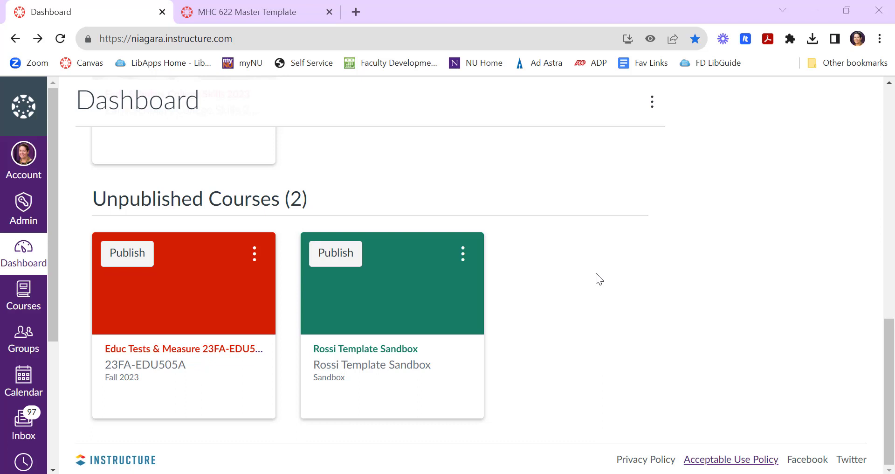
left_click(398, 368)
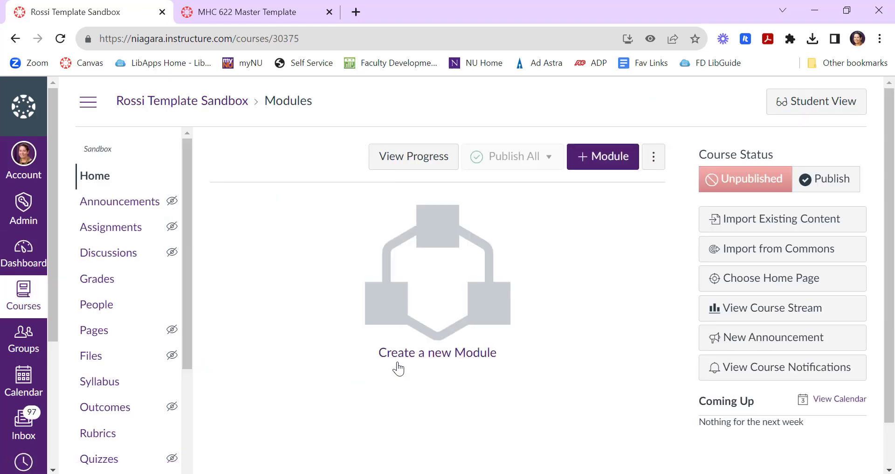
left_click(783, 253)
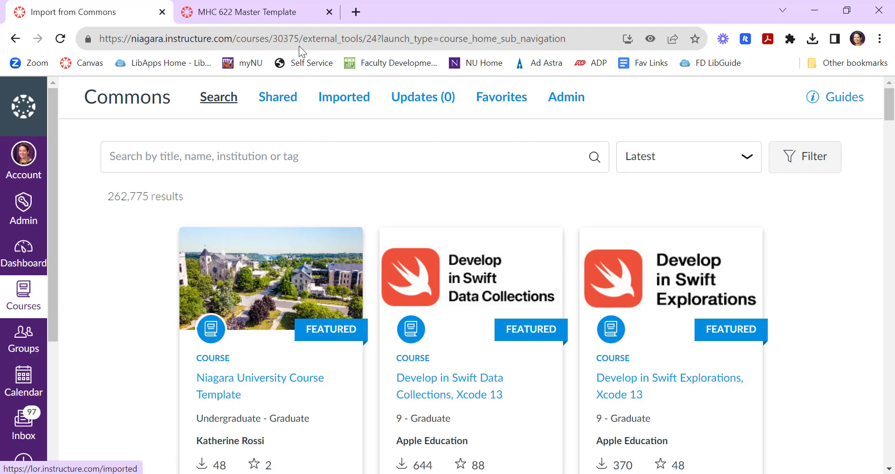
left_click(279, 12)
scroll(460, 247, "down", 5)
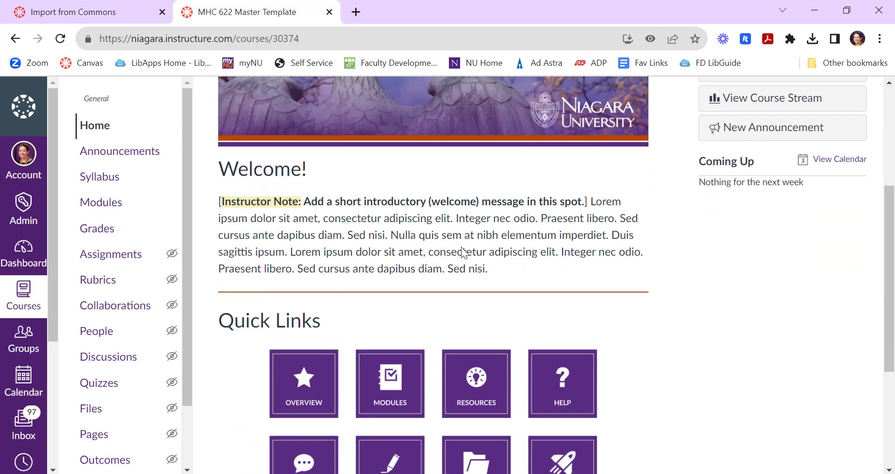
left_click(142, 9)
left_click(261, 378)
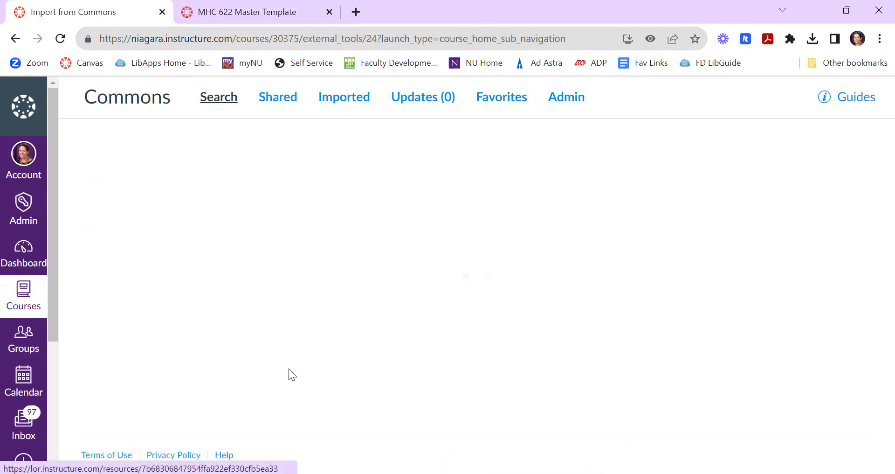
left_click(740, 361)
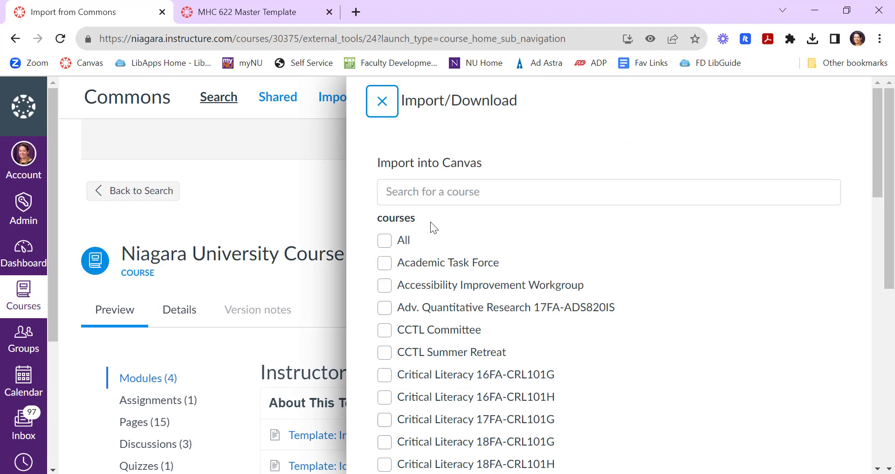
left_click(382, 102)
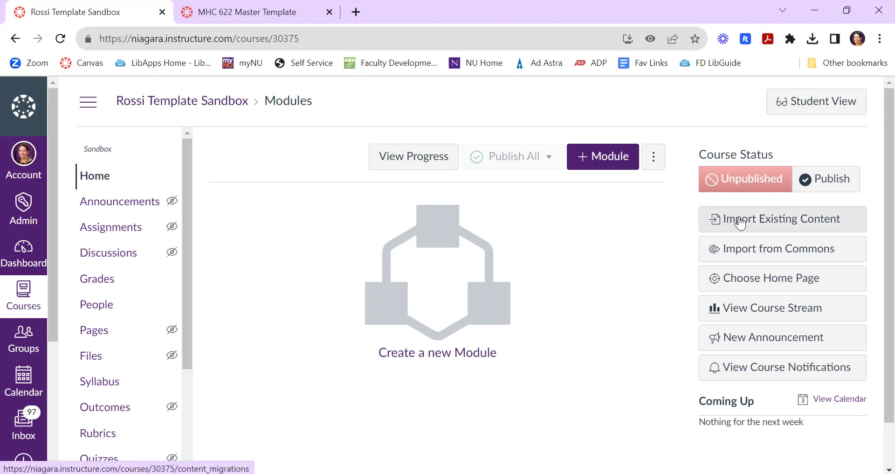
- Import existing content via Copy a Canvas Course, choosing course 28281, Educ Tests & Measure 23SU-EDU505A4, as source
left_click(764, 226)
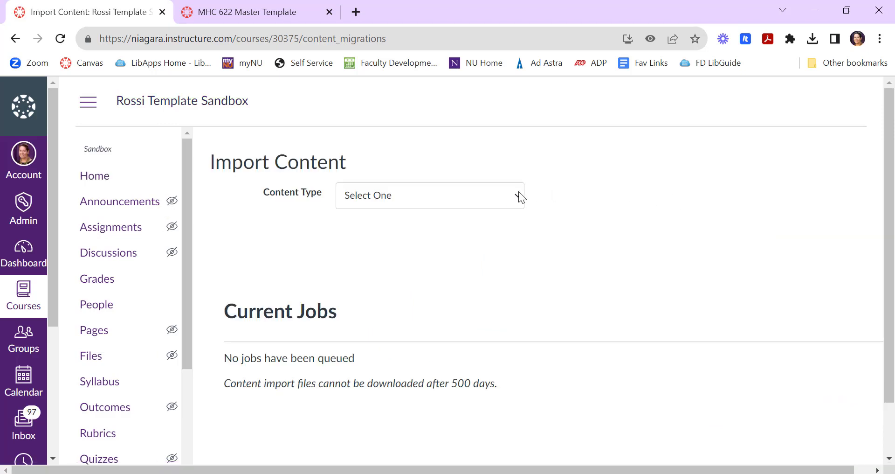
left_click(513, 200)
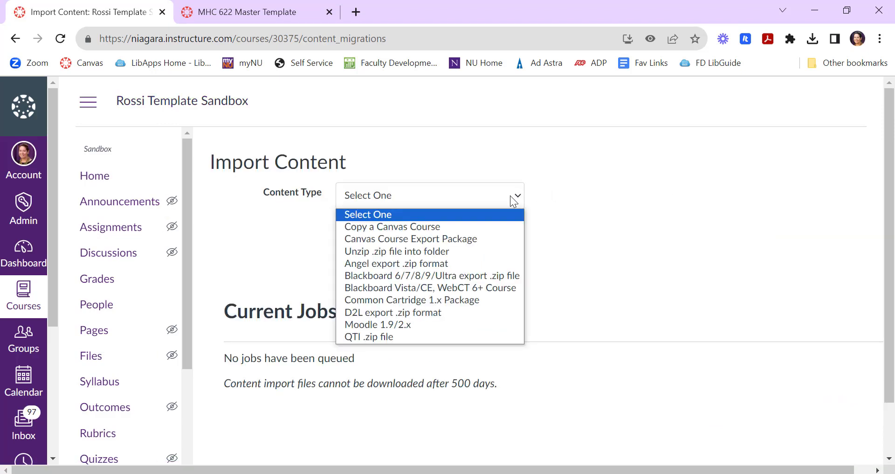
left_click(494, 226)
left_click(509, 231)
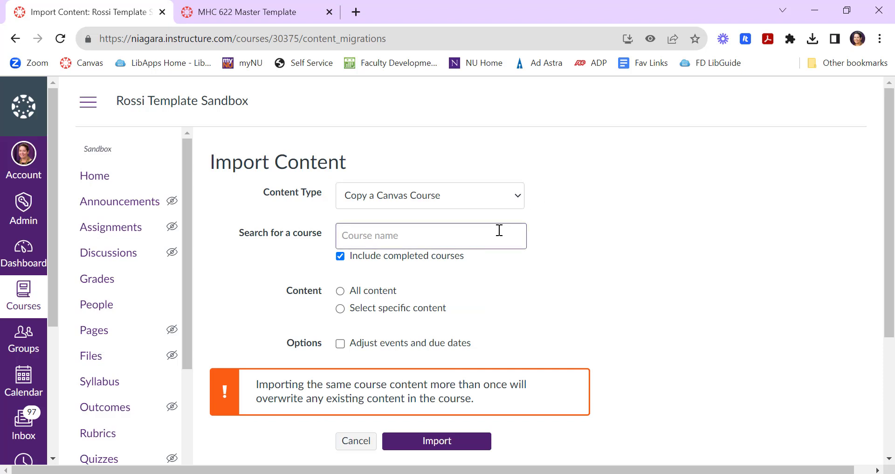
key("ctrl+v")
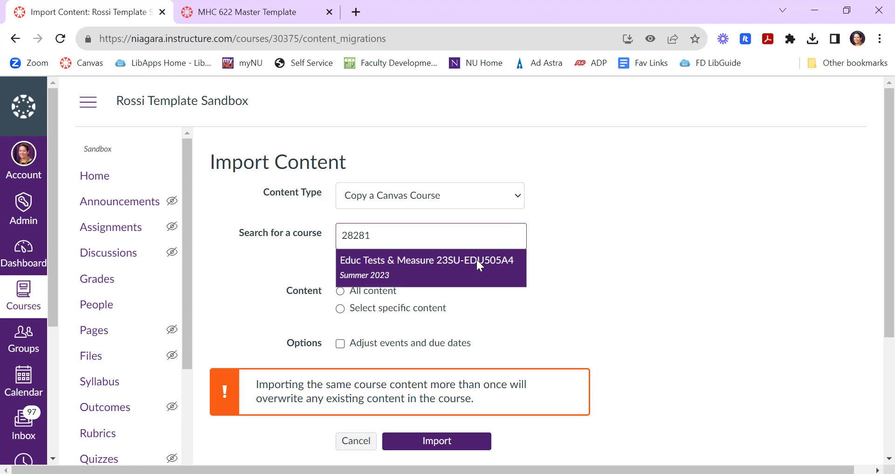
left_click(477, 264)
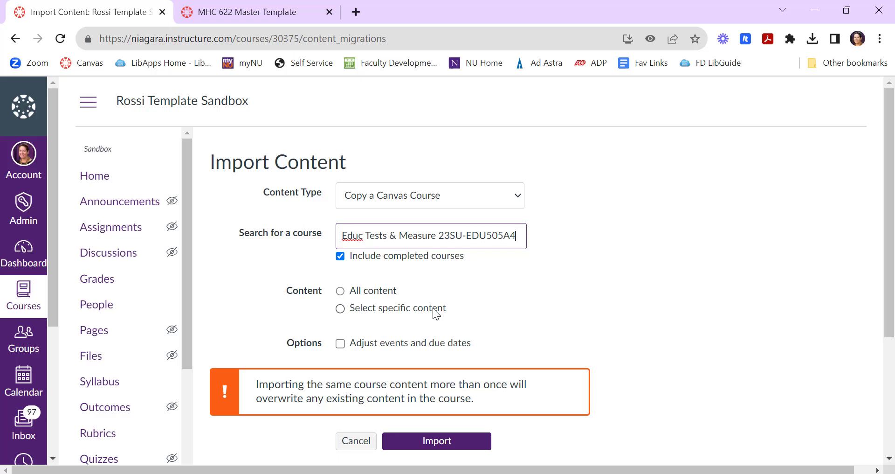
- Limit the copy to specific content and turn on Adjust events and due dates
left_click(339, 310)
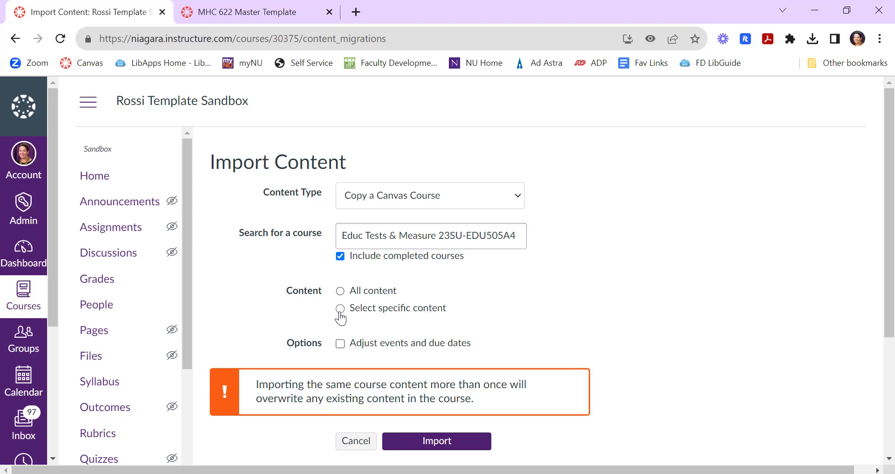
scroll(533, 276, "down", 1)
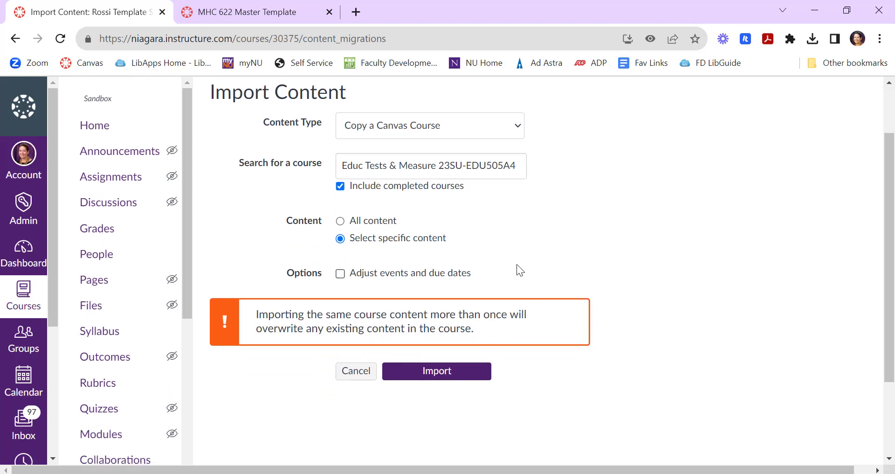
left_click(342, 275)
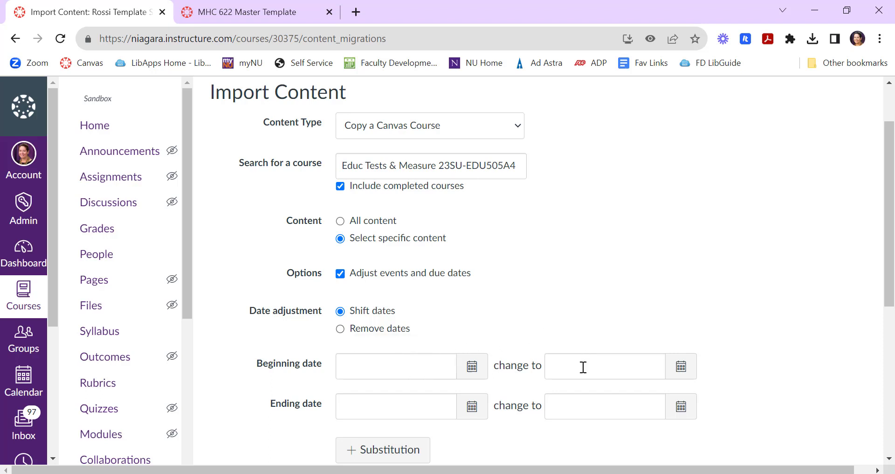
- Try shifting dates from May 22, 2023 to Aug 28, 2023, then choose Remove dates instead
left_click(471, 366)
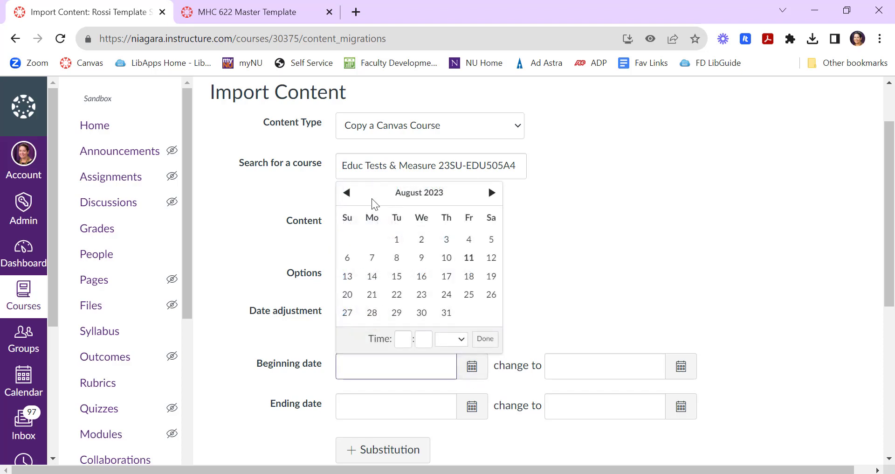
left_click(347, 192)
left_click(347, 192)
left_click(347, 192)
left_click(371, 295)
left_click(613, 264)
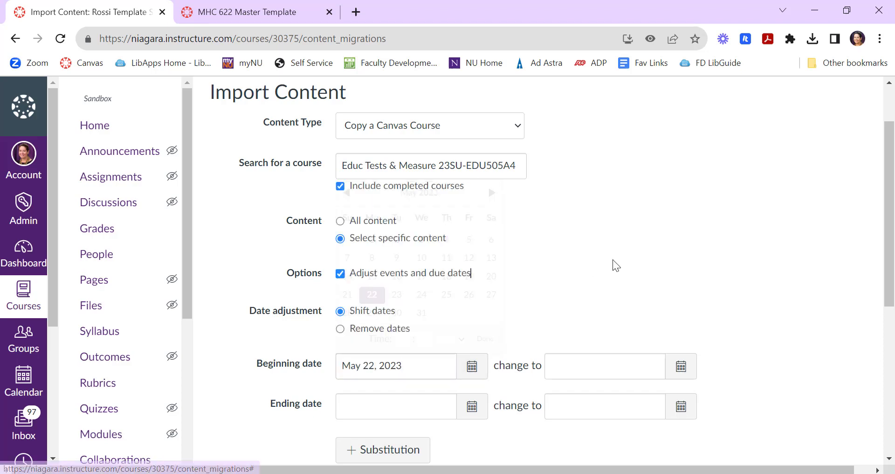
left_click(681, 367)
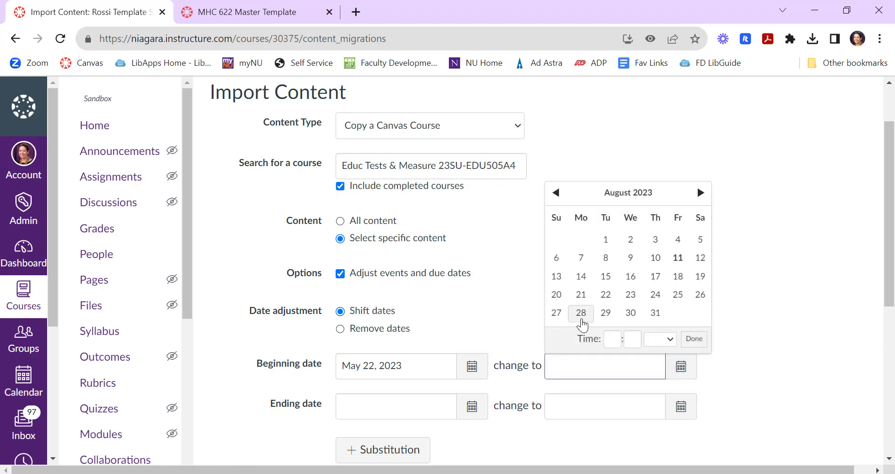
left_click(581, 321)
left_click(517, 309)
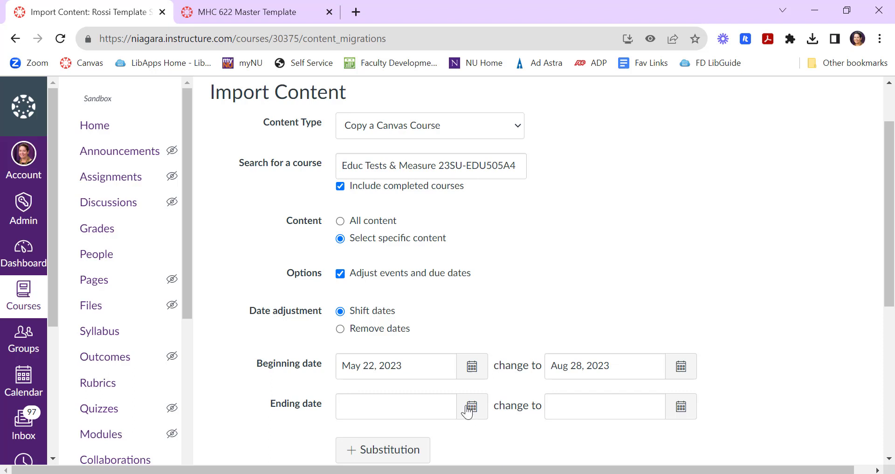
left_click(388, 332)
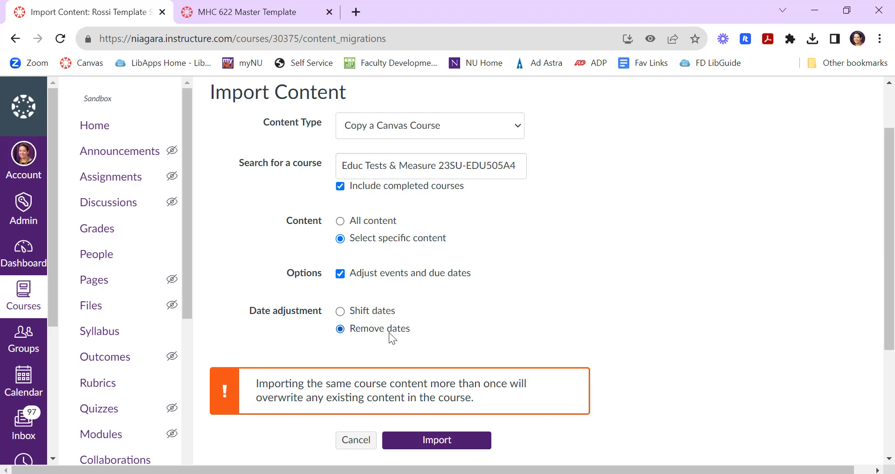
- Submit the Course Copy import and open its Select Content list for the waiting job
left_click(430, 443)
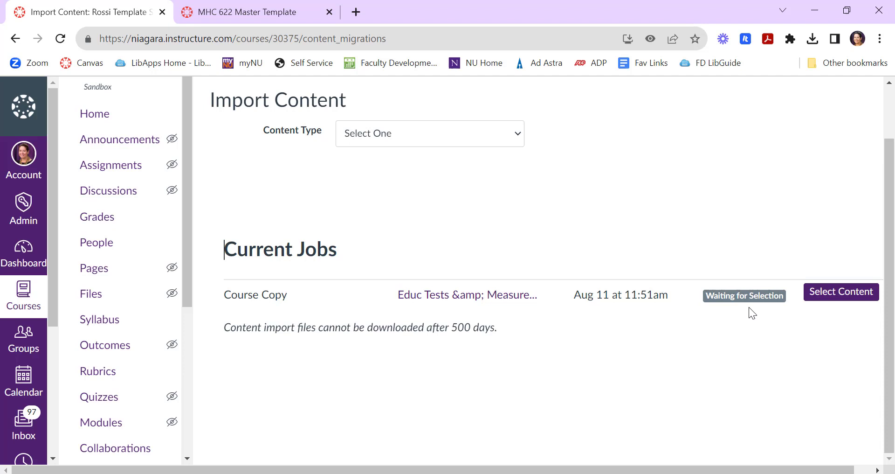
left_click(819, 298)
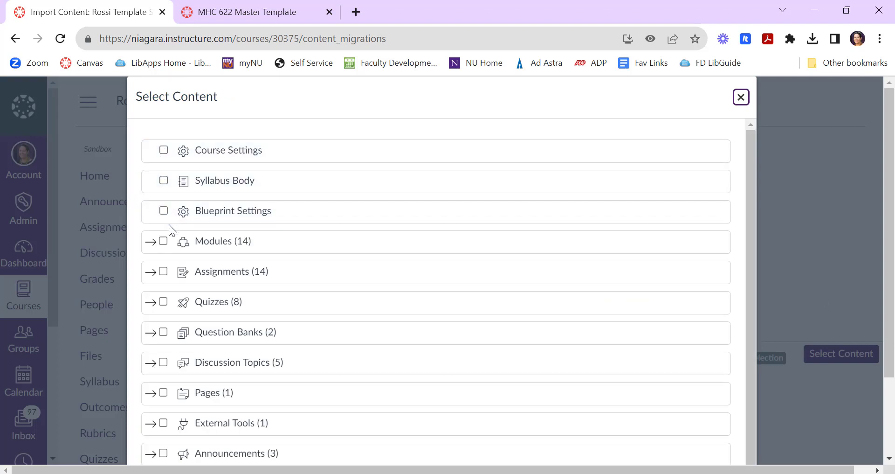
- Check Quiz 1, Problem Set 1 and Rubrics (4) in the content list and submit the selection
scroll(170, 226, "down", 1)
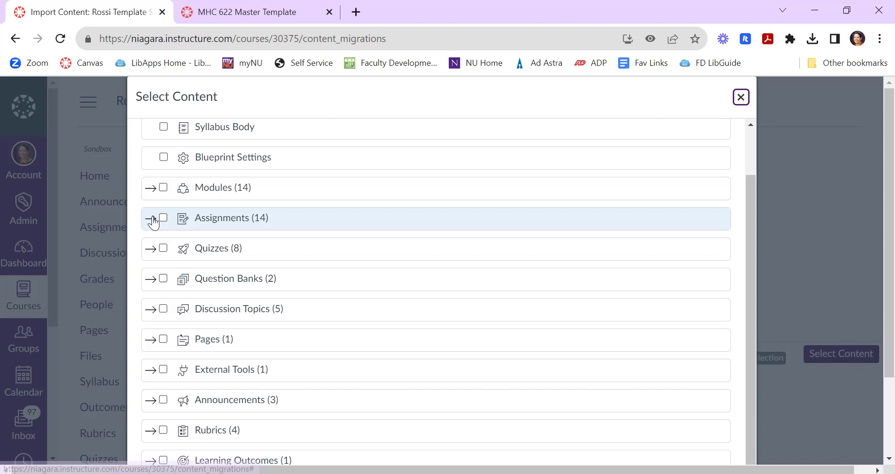
left_click(150, 249)
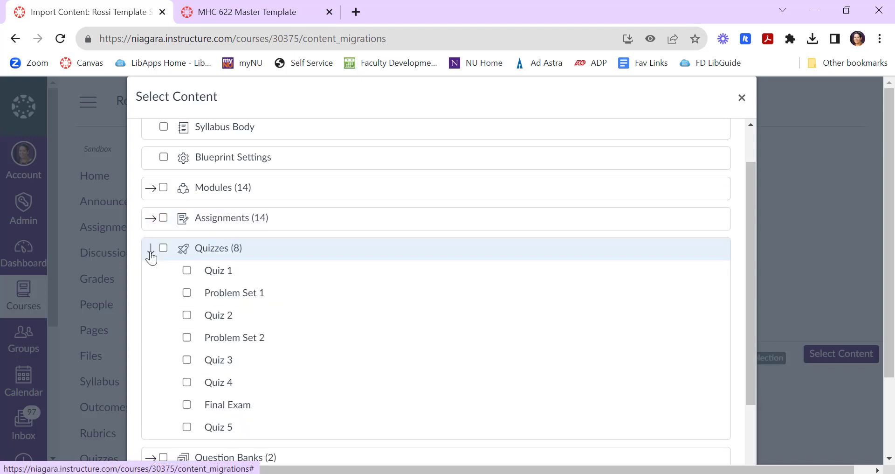
scroll(156, 254, "down", 1)
left_click(186, 200)
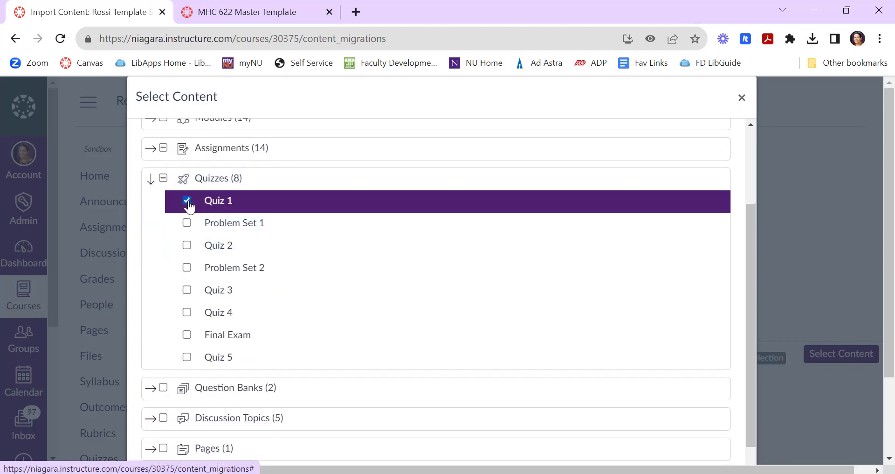
left_click(187, 223)
scroll(186, 226, "up", 1)
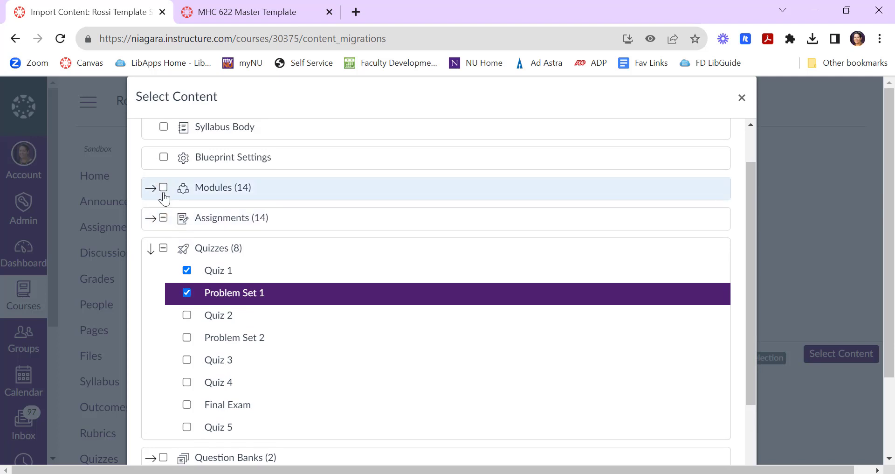
left_click(164, 127)
scroll(260, 280, "down", 4)
left_click(164, 327)
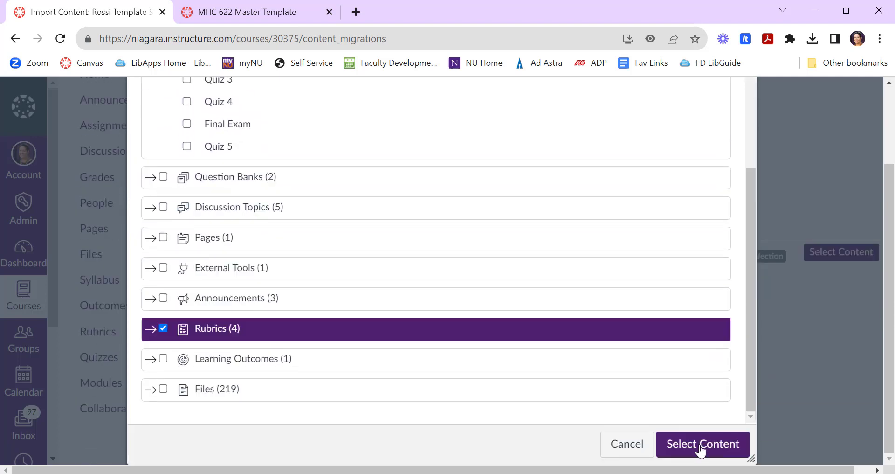
left_click(699, 445)
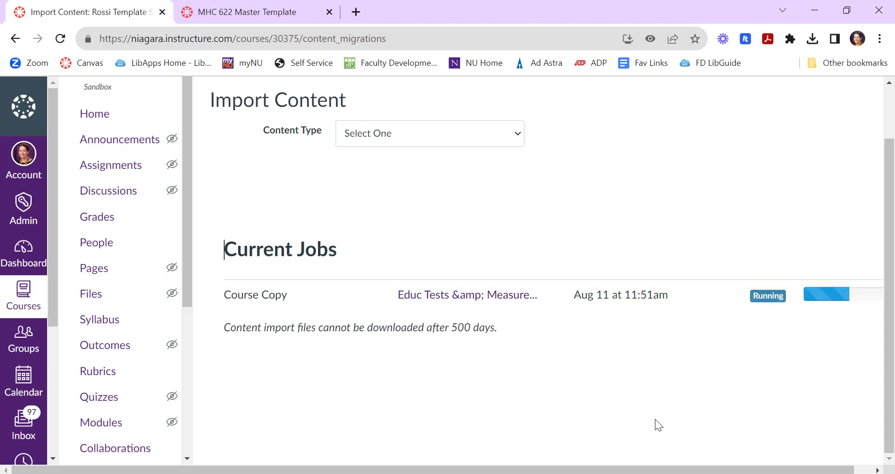
- Confirm the Course Copy job shows Completed, then go to the sandbox's Quizzes page
scroll(684, 412, "right", 1)
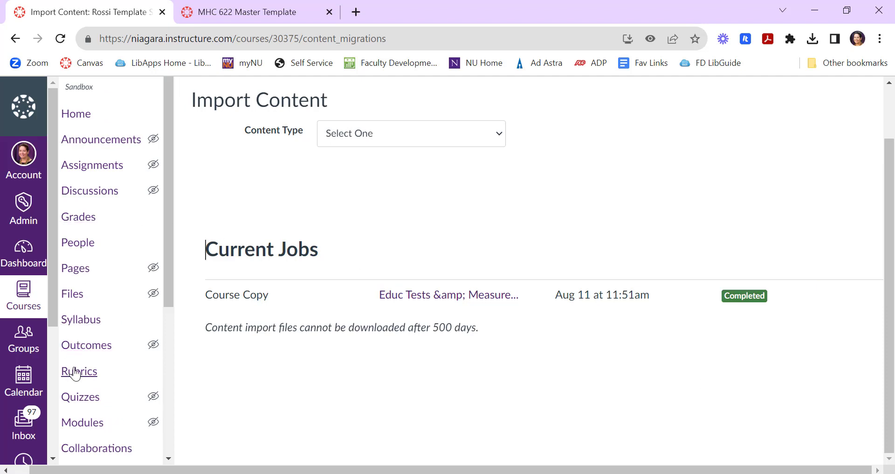
left_click(85, 398)
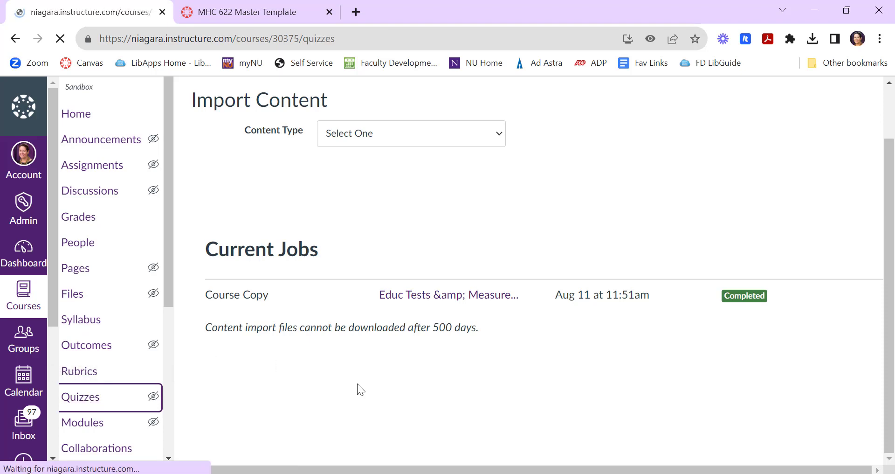